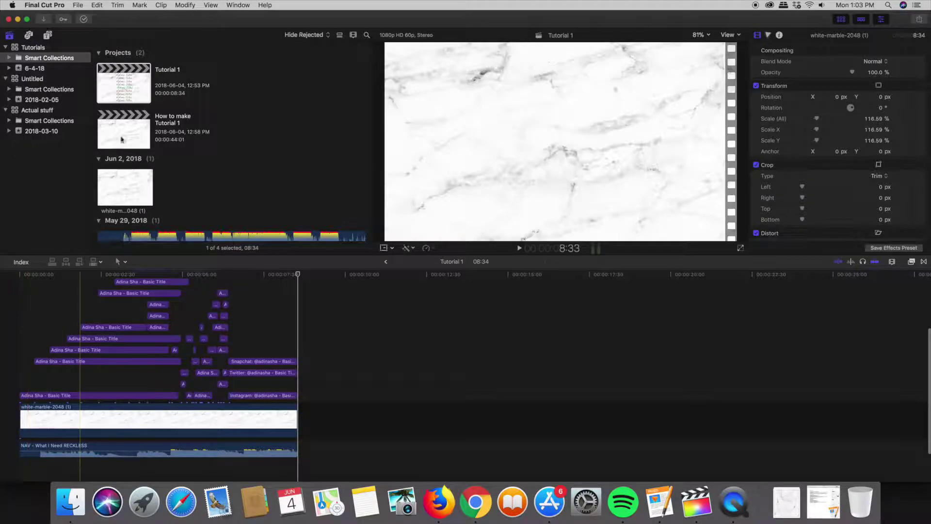
Step: Open the "How to make Tutorial 1" project and add a Basic Title above the marble background clip
{"action": "double_click", "coordinate": [117, 128]}
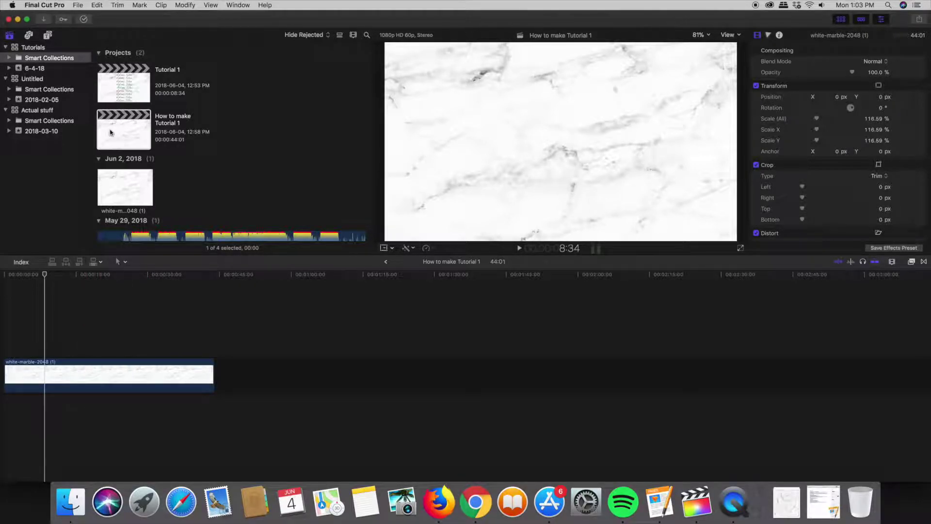
{"action": "left_click", "coordinate": [48, 35]}
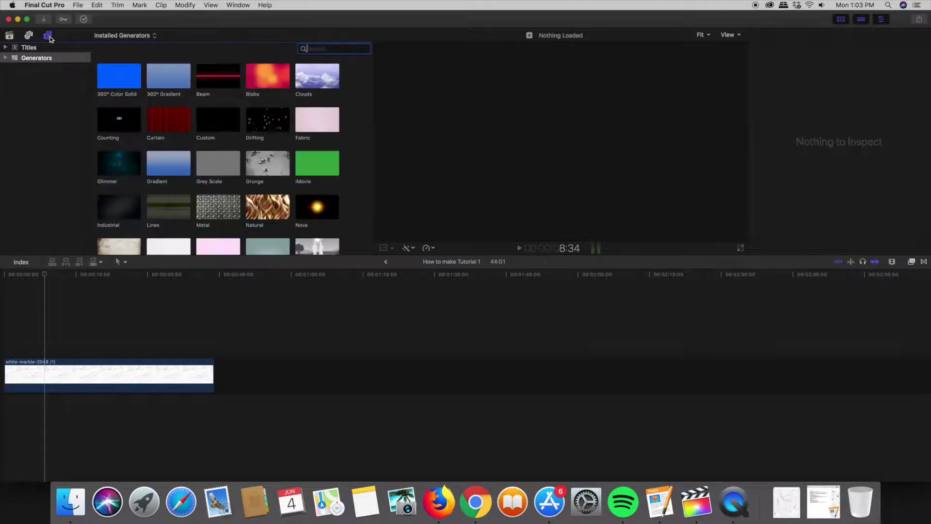
{"action": "left_click", "coordinate": [47, 48]}
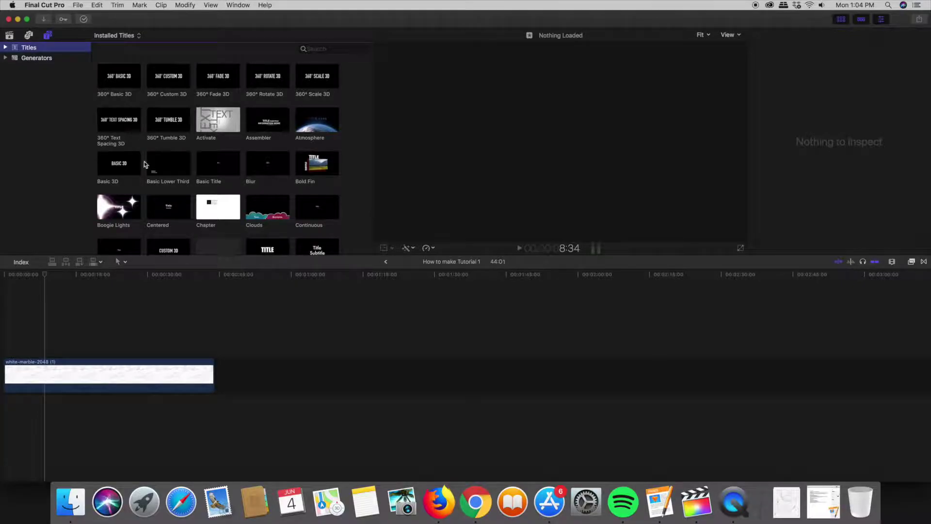
{"action": "scroll", "coordinate": [158, 178], "scroll_direction": "down", "scroll_amount": 2}
{"action": "left_click_drag", "start_coordinate": [204, 145], "coordinate": [168, 350]}
Step: Style the Basic Title as the creator's name in a black Handwriting font near the frame's upper edge
{"action": "scroll", "coordinate": [917, 189], "scroll_direction": "down", "scroll_amount": 10}
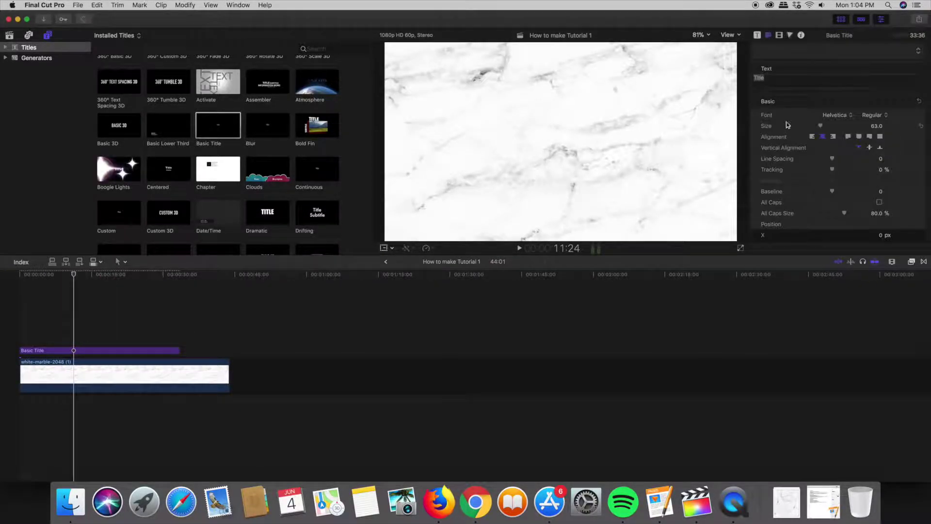
{"action": "left_click", "coordinate": [917, 194]}
{"action": "scroll", "coordinate": [839, 146], "scroll_direction": "up", "scroll_amount": 10}
{"action": "double_click", "coordinate": [819, 85]}
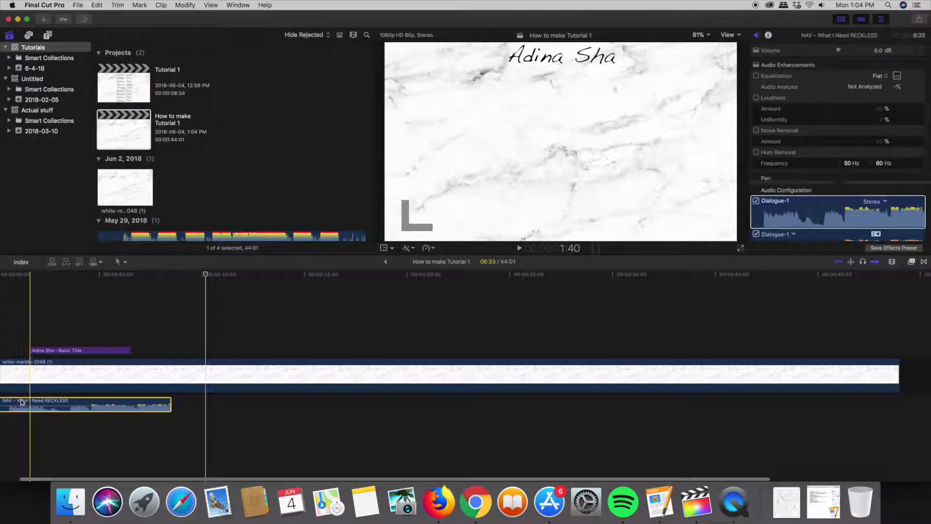
Step: Split the marble background clip at the end of the music clip and delete the remainder
{"action": "key", "text": "super+minus"}
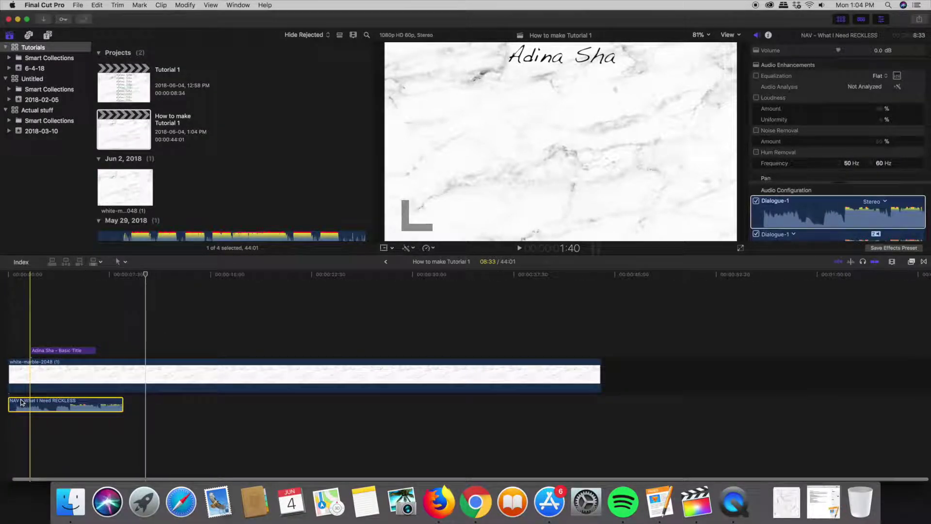
{"action": "key", "text": "b"}
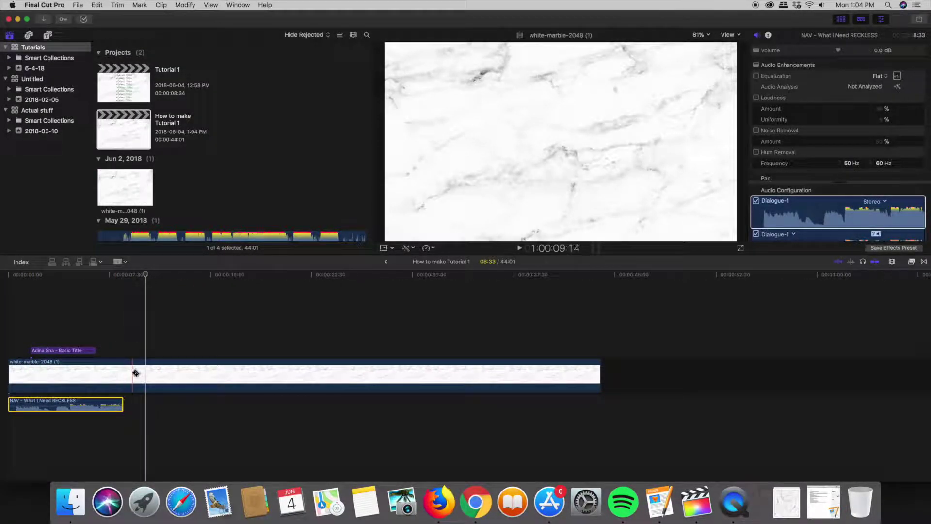
{"action": "left_click", "coordinate": [125, 373]}
{"action": "key", "text": "a"}
{"action": "left_click", "coordinate": [153, 369]}
{"action": "key", "text": "Delete"}
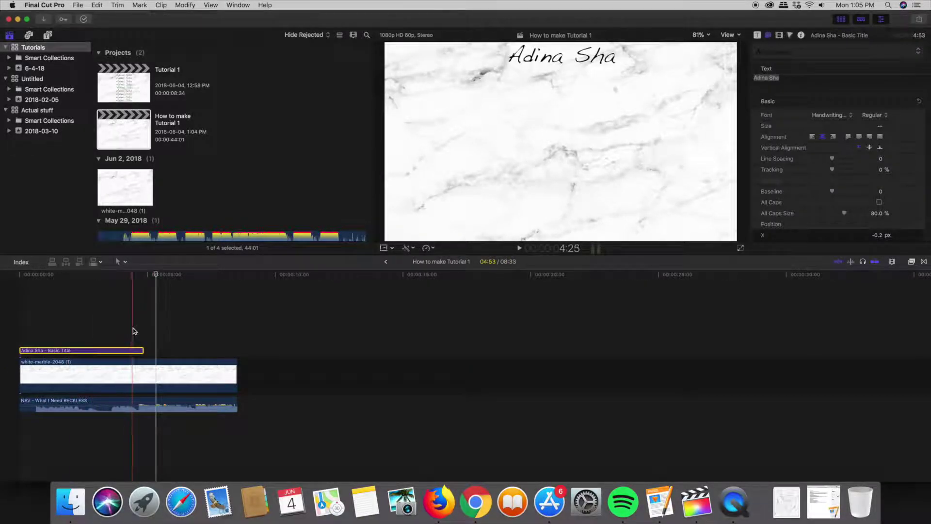
Step: Trim the end of the name title to a duration of 4:40
{"action": "left_click", "coordinate": [141, 351]}
{"action": "left_click_drag", "start_coordinate": [141, 351], "coordinate": [138, 351]}
{"action": "left_click", "coordinate": [140, 340]}
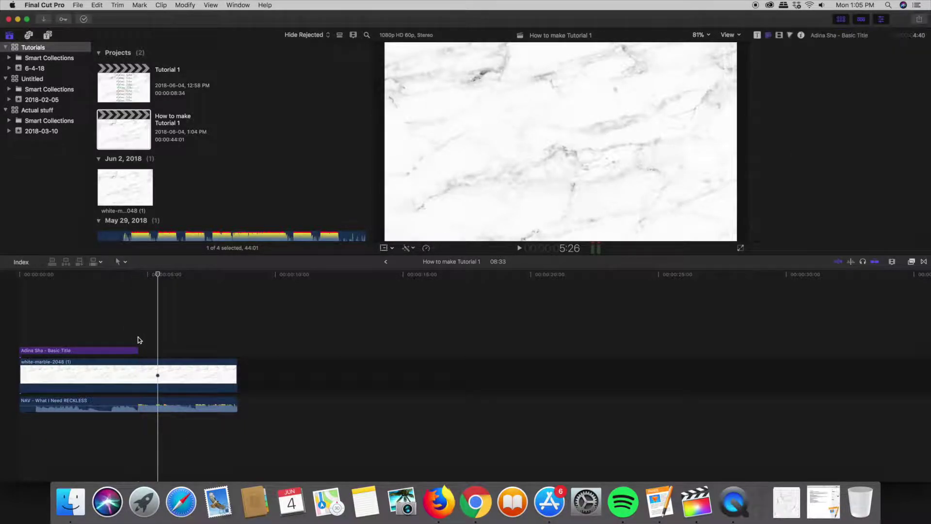
{"action": "left_click", "coordinate": [139, 340]}
Step: Duplicate the name title onto the lane above with a slightly later start and place it as the second line
{"action": "left_click", "coordinate": [47, 350]}
{"action": "left_click_drag", "start_coordinate": [47, 350], "coordinate": [55, 338]}
{"action": "left_click", "coordinate": [94, 276]}
{"action": "left_click_drag", "start_coordinate": [568, 58], "coordinate": [570, 79]}
Step: Add a third, later-starting name title, trim its end to match the others and place it under the second line
{"action": "left_click", "coordinate": [37, 278]}
{"action": "left_click_drag", "start_coordinate": [52, 339], "coordinate": [62, 328]}
{"action": "left_click", "coordinate": [149, 329]}
{"action": "left_click_drag", "start_coordinate": [147, 329], "coordinate": [137, 329]}
{"action": "left_click", "coordinate": [119, 276]}
{"action": "left_click_drag", "start_coordinate": [568, 78], "coordinate": [568, 98]}
Step: Paste a fourth name title, trim its end to match the others and place it under the third line
{"action": "key", "text": "super+v"}
{"action": "left_click_drag", "start_coordinate": [148, 317], "coordinate": [138, 317]}
{"action": "left_click", "coordinate": [104, 318]}
{"action": "left_click", "coordinate": [119, 277]}
{"action": "left_click_drag", "start_coordinate": [568, 100], "coordinate": [547, 144]}
Step: Copy the fourth name title and paste it slightly later on a new lane as the fifth line
{"action": "left_click", "coordinate": [64, 318]}
{"action": "key", "text": "super+c"}
{"action": "left_click", "coordinate": [58, 278]}
{"action": "key", "text": "super+v"}
{"action": "left_click", "coordinate": [72, 305]}
{"action": "left_click", "coordinate": [79, 277]}
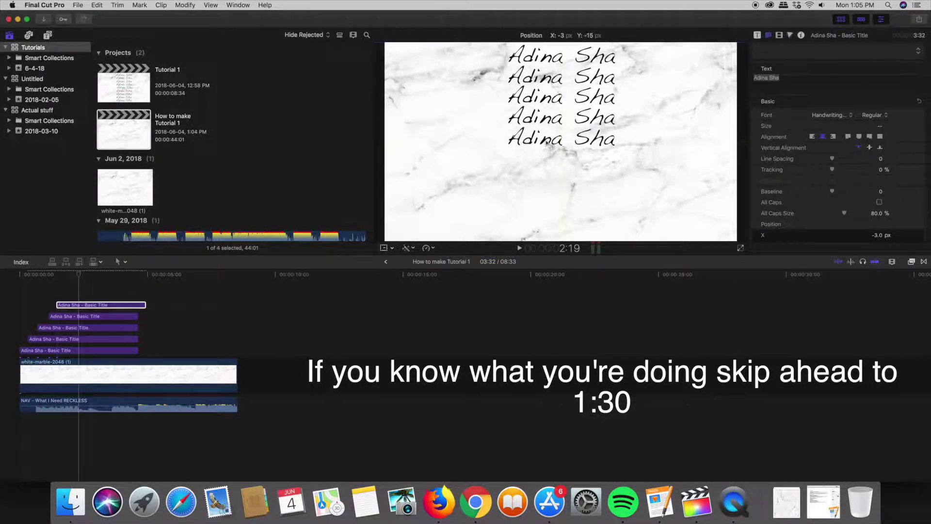
Step: Paste the sixth, seventh and eighth name titles on new lanes, each starting slightly later than the previous one
{"action": "left_click", "coordinate": [62, 276]}
{"action": "key", "text": "super+v"}
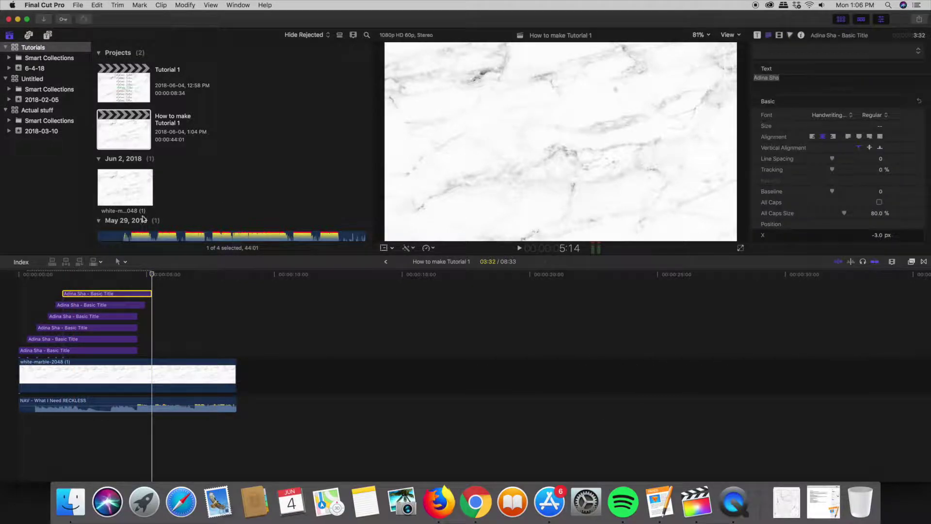
{"action": "left_click", "coordinate": [70, 277]}
{"action": "key", "text": "super+v"}
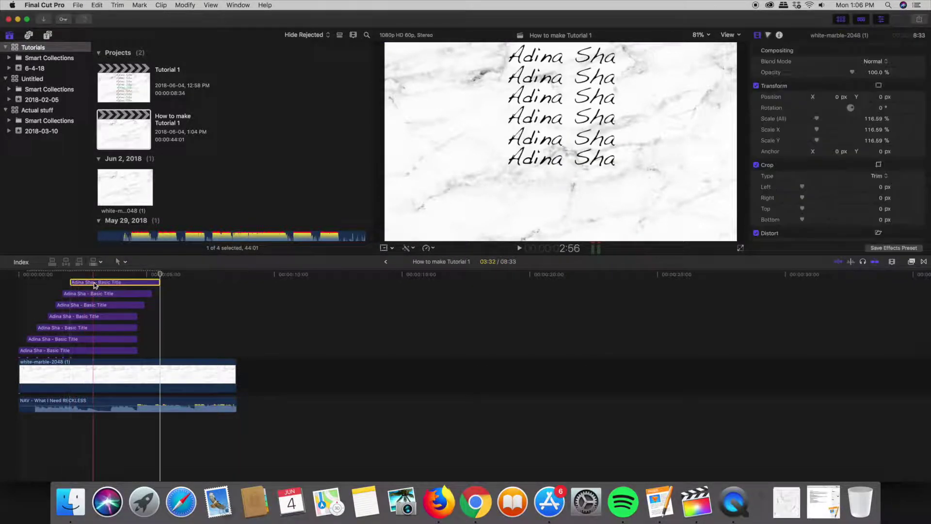
{"action": "left_click", "coordinate": [80, 276]}
{"action": "key", "text": "super+v"}
Step: Paste the ninth and tenth name titles with staggered starts and move the tenth to the frame's lower edge, about Y -542 px
{"action": "left_click", "coordinate": [87, 276]}
{"action": "key", "text": "super+v"}
{"action": "left_click", "coordinate": [101, 289]}
{"action": "left_click", "coordinate": [97, 275]}
{"action": "key", "text": "super+v"}
{"action": "left_click", "coordinate": [122, 276]}
{"action": "left_click_drag", "start_coordinate": [581, 217], "coordinate": [582, 236]}
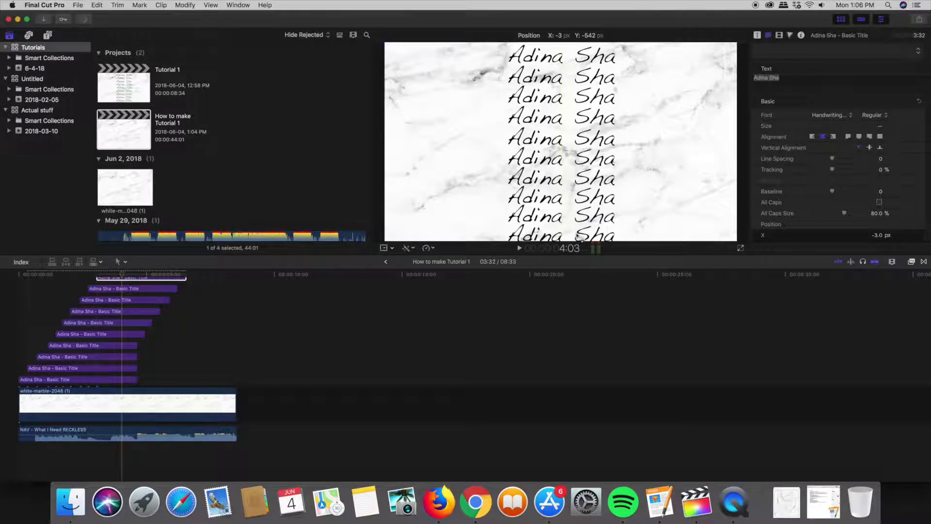
Step: Adjust the ends of all ten stacked name titles so that they finish at the same time
{"action": "scroll", "coordinate": [124, 360], "scroll_direction": "up", "scroll_amount": 2}
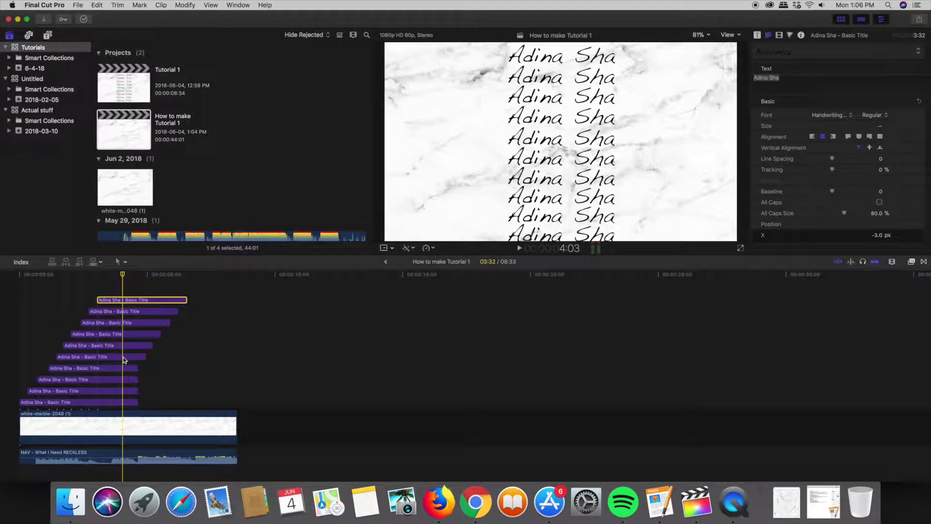
{"action": "left_click_drag", "start_coordinate": [137, 368], "coordinate": [235, 370]}
{"action": "left_click_drag", "start_coordinate": [137, 379], "coordinate": [170, 391]}
{"action": "left_click_drag", "start_coordinate": [138, 402], "coordinate": [170, 402]}
{"action": "left_click_drag", "start_coordinate": [236, 368], "coordinate": [170, 345]}
{"action": "left_click_drag", "start_coordinate": [160, 334], "coordinate": [171, 333]}
{"action": "left_click_drag", "start_coordinate": [168, 322], "coordinate": [170, 323]}
{"action": "left_click_drag", "start_coordinate": [177, 311], "coordinate": [170, 300]}
Step: Play the title sequence from the start to check how the staggered lines appear
{"action": "key", "text": "Home"}
{"action": "key", "text": "space"}
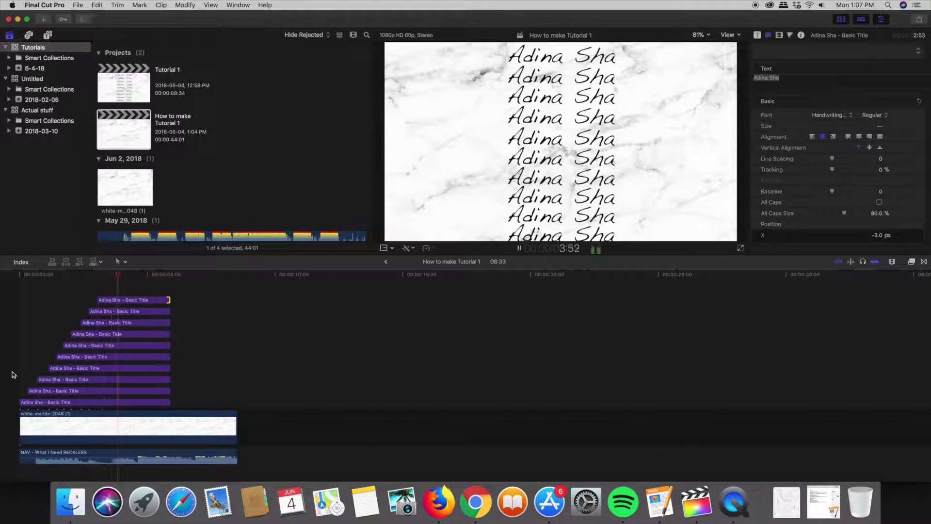
{"action": "left_click", "coordinate": [149, 299]}
{"action": "key", "text": "space"}
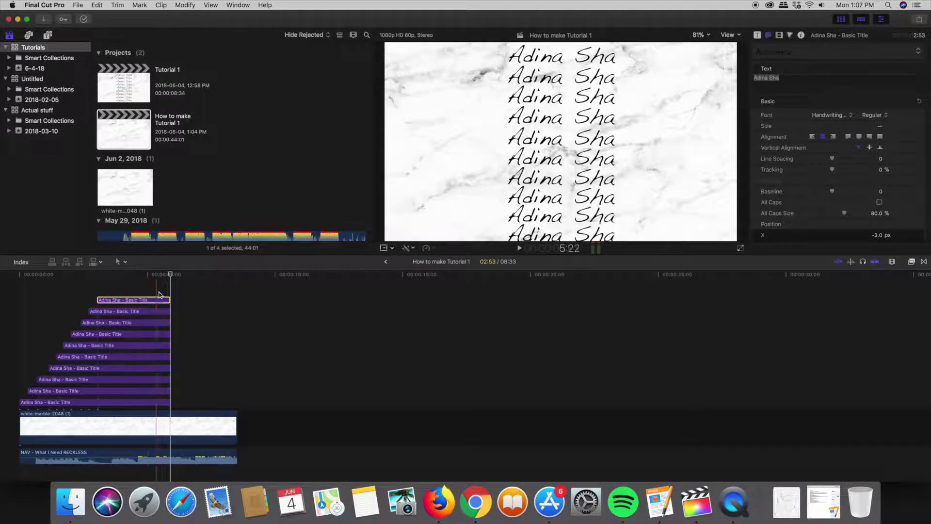
Step: Toggle two middle name titles off and on to identify which line of text each clip controls
{"action": "left_click", "coordinate": [148, 346]}
{"action": "key", "text": "v"}
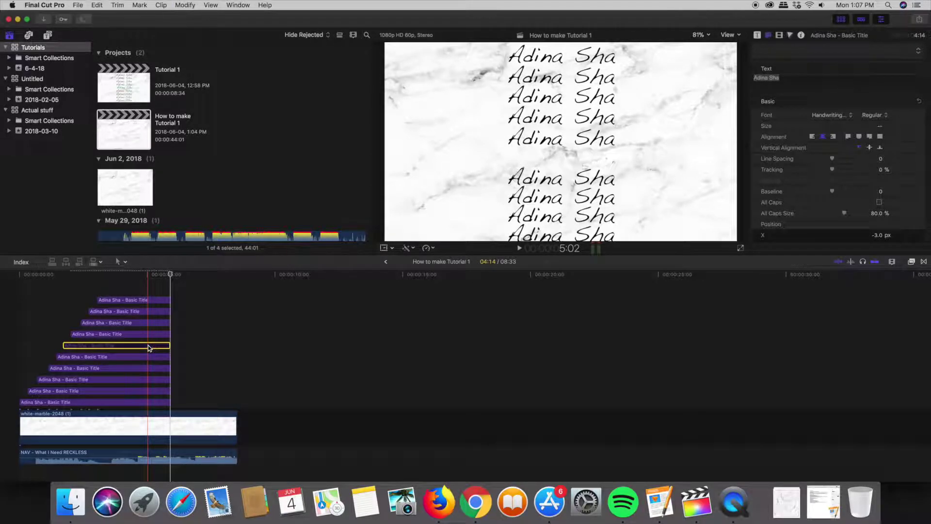
{"action": "key", "text": "v"}
{"action": "left_click", "coordinate": [146, 358]}
{"action": "key", "text": "v"}
{"action": "key", "text": "v"}
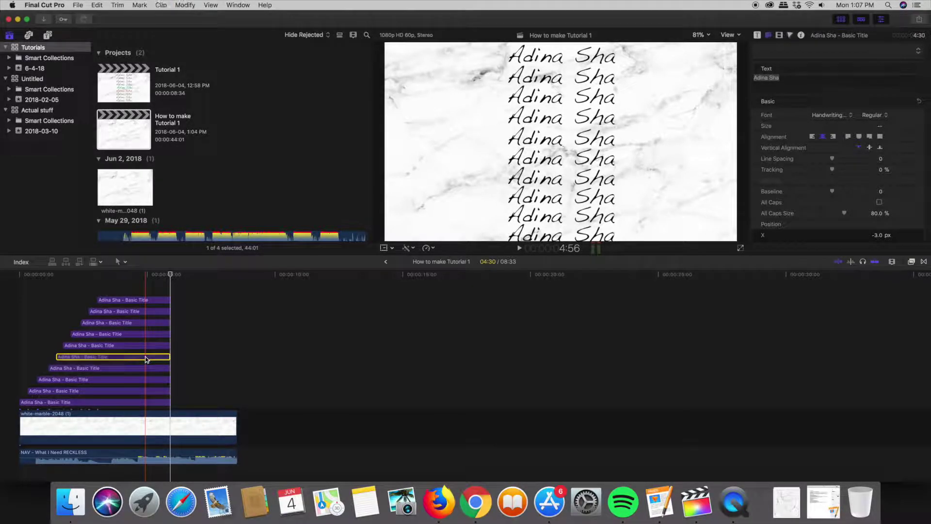
{"action": "key", "text": "v"}
{"action": "key", "text": "v"}
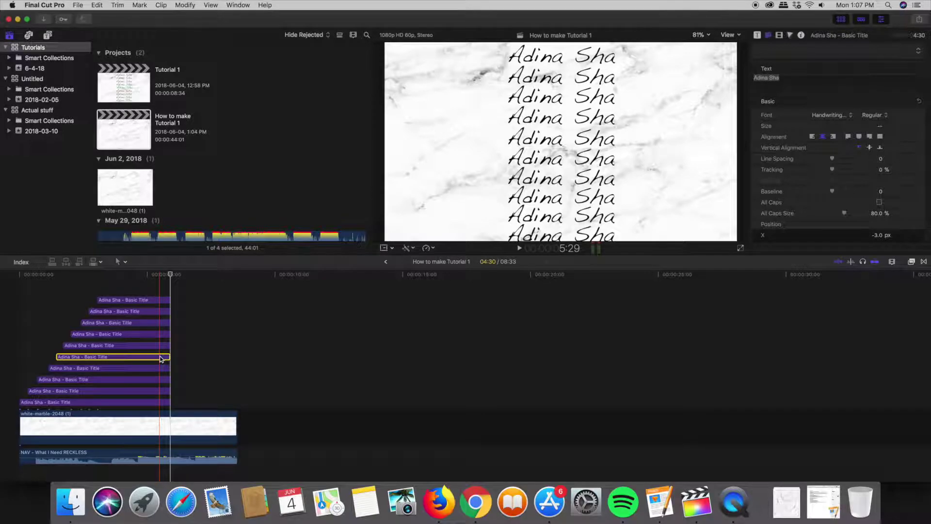
Step: Paste a single centred name title right after the stack and trim its end to the marble clip's end
{"action": "key", "text": "super+v"}
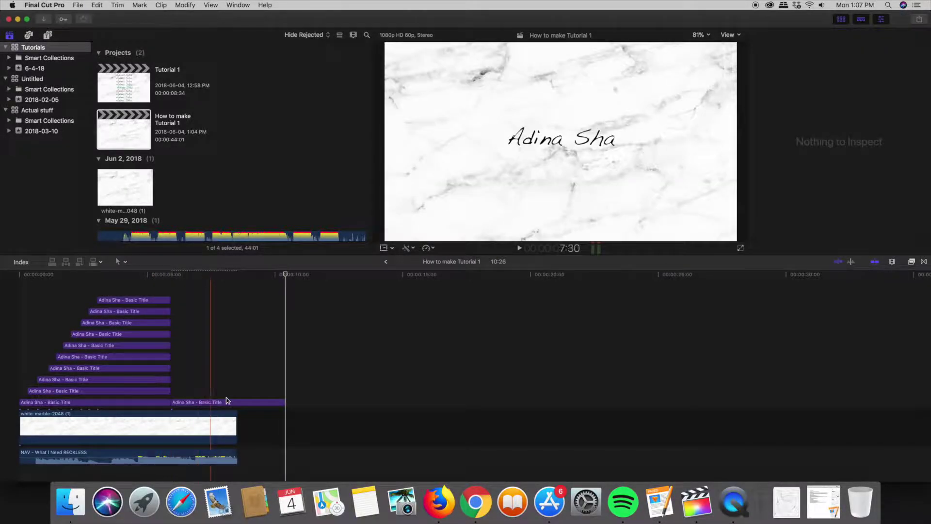
{"action": "key", "text": "super+4"}
{"action": "left_click_drag", "start_coordinate": [286, 405], "coordinate": [237, 404]}
{"action": "left_click", "coordinate": [211, 274]}
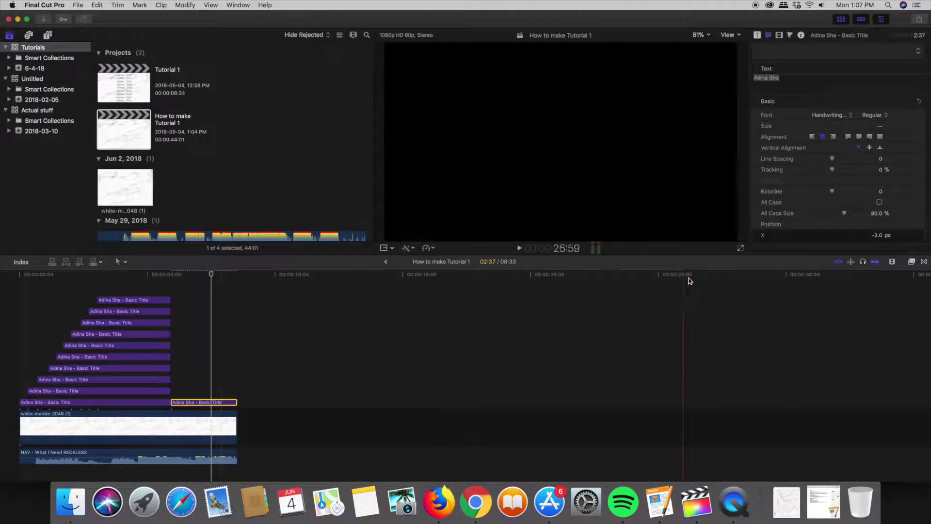
Step: Search the effects for "bad tv" and apply the Bad TV effect to the single name title after the stack
{"action": "left_click", "coordinate": [911, 262]}
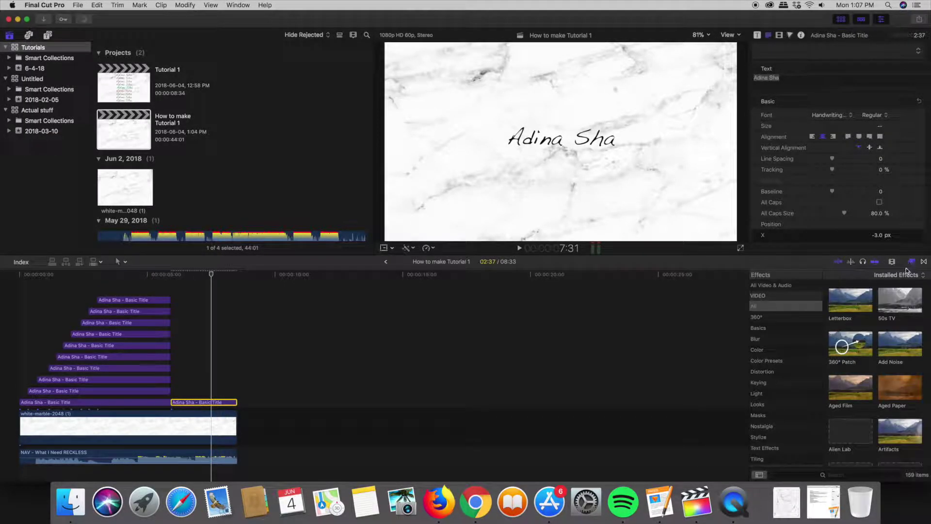
{"action": "left_click", "coordinate": [852, 473]}
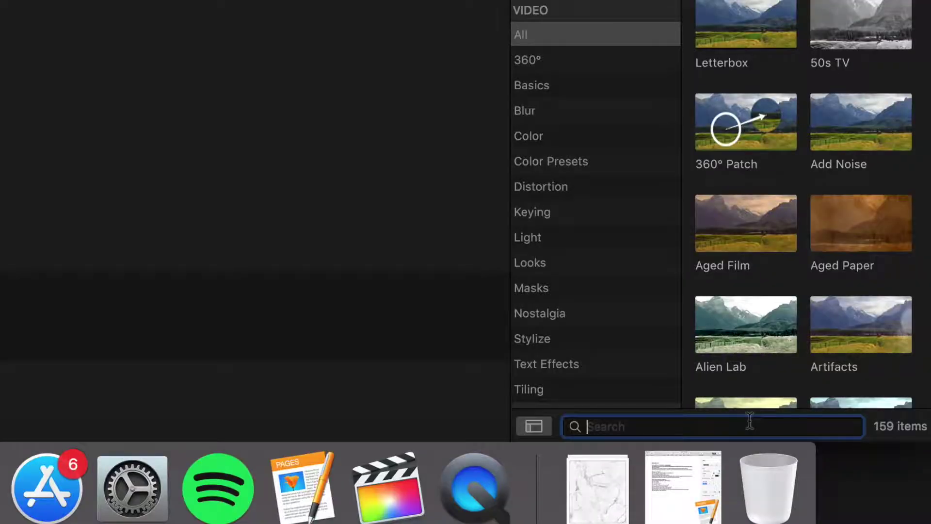
{"action": "type", "text": "bad t"}
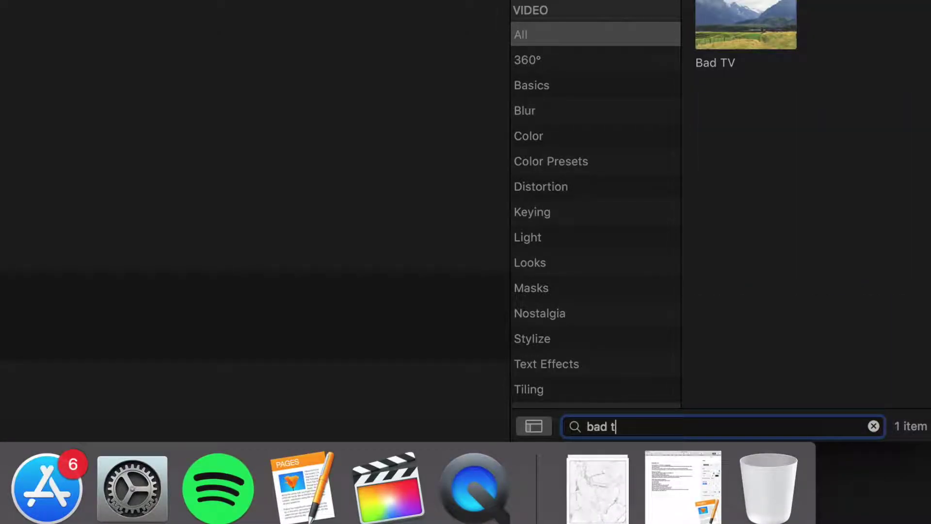
{"action": "type", "text": "c"}
{"action": "key", "text": "BackSpace"}
{"action": "left_click_drag", "start_coordinate": [725, 24], "coordinate": [183, 392]}
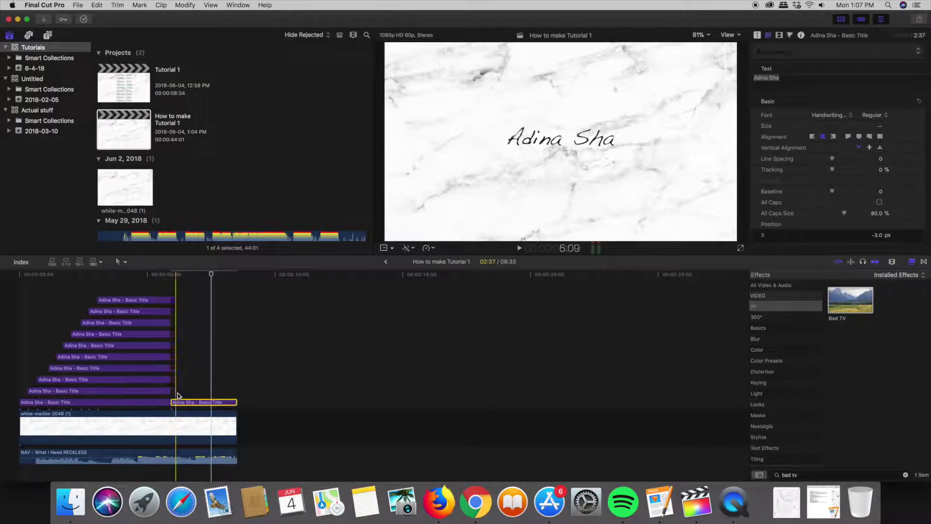
Step: Enlarge the single name title to a scale of 215.87%
{"action": "key", "text": "super+equal"}
{"action": "scroll", "coordinate": [180, 395], "scroll_direction": "up", "scroll_amount": 1}
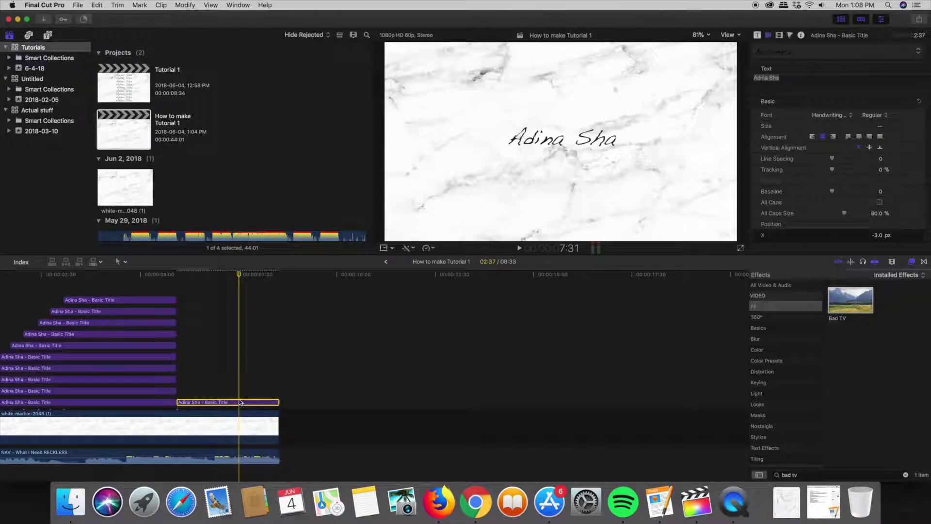
{"action": "left_click", "coordinate": [787, 81]}
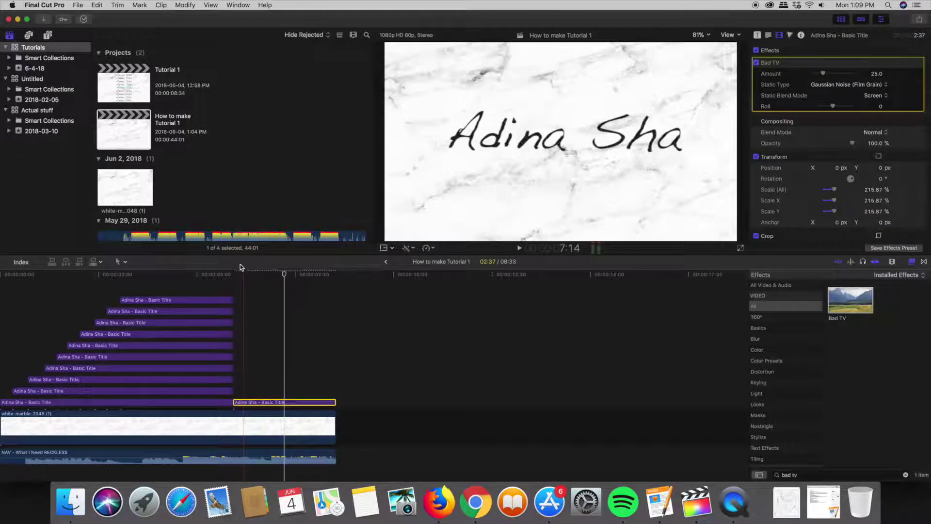
Step: Paste three copies of the enlarged name title on the lanes above it, aligned to the same start
{"action": "key", "text": "super+v"}
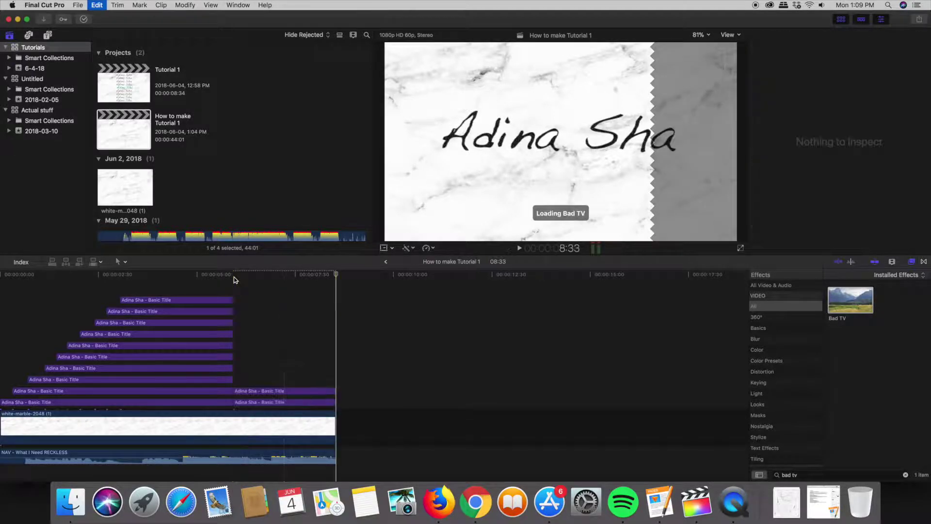
{"action": "left_click", "coordinate": [268, 402]}
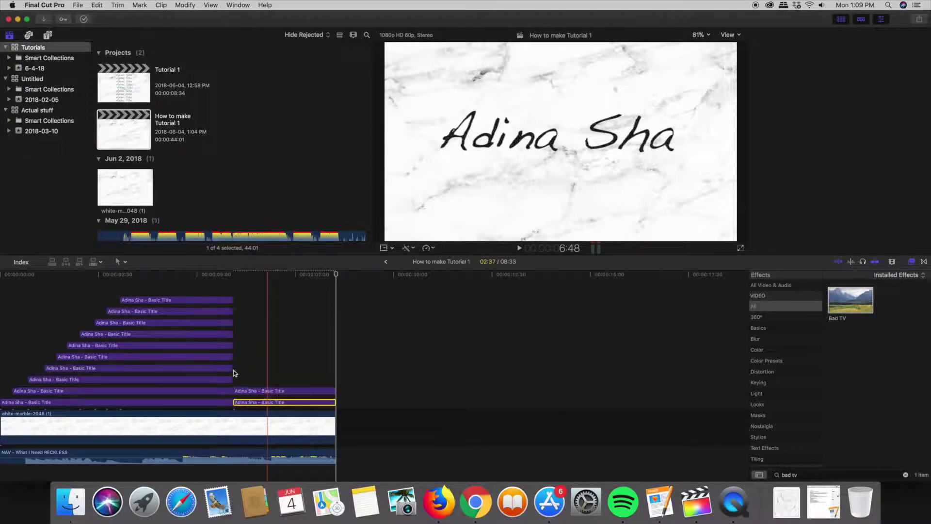
{"action": "key", "text": "super+4"}
{"action": "key", "text": "super+v"}
{"action": "key", "text": "super+v"}
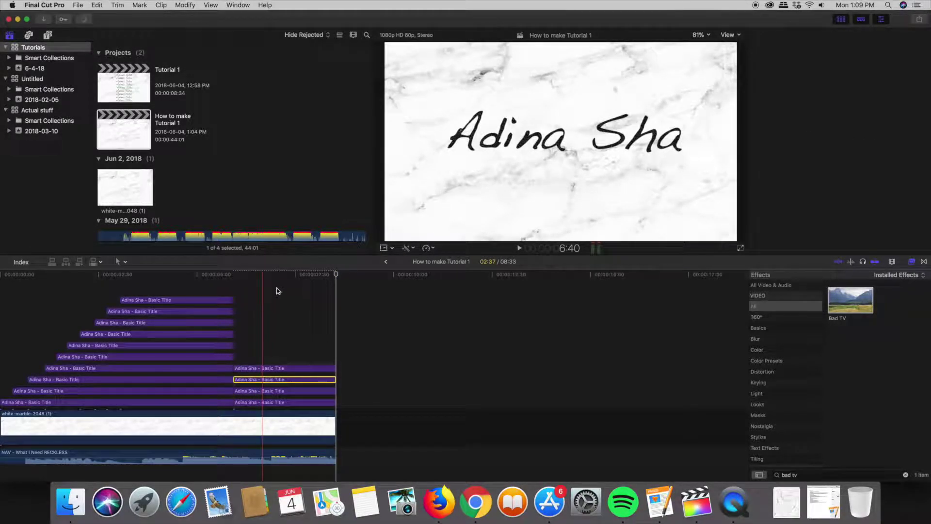
Step: Change the Face color of the third enlarged title from the bottom of the stack to red
{"action": "left_click", "coordinate": [274, 380]}
{"action": "scroll", "coordinate": [783, 169], "scroll_direction": "down", "scroll_amount": 5}
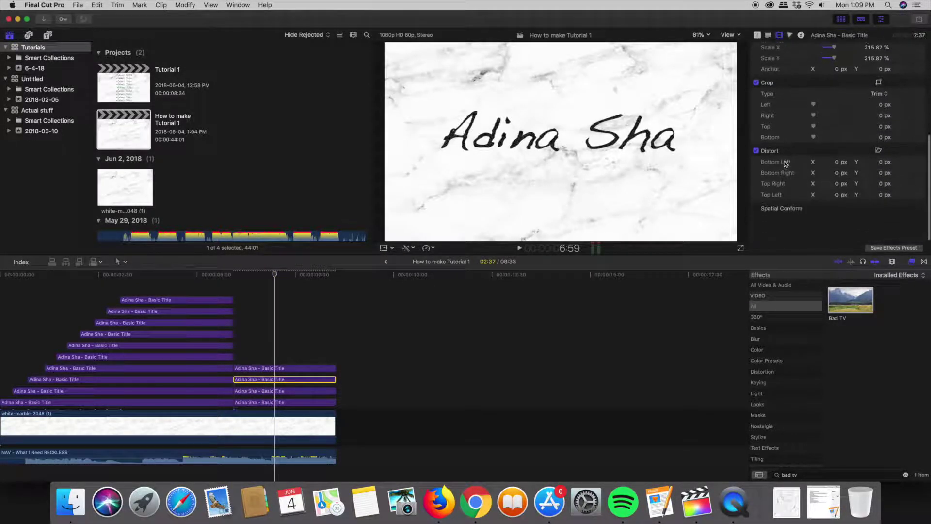
{"action": "left_click", "coordinate": [765, 36]}
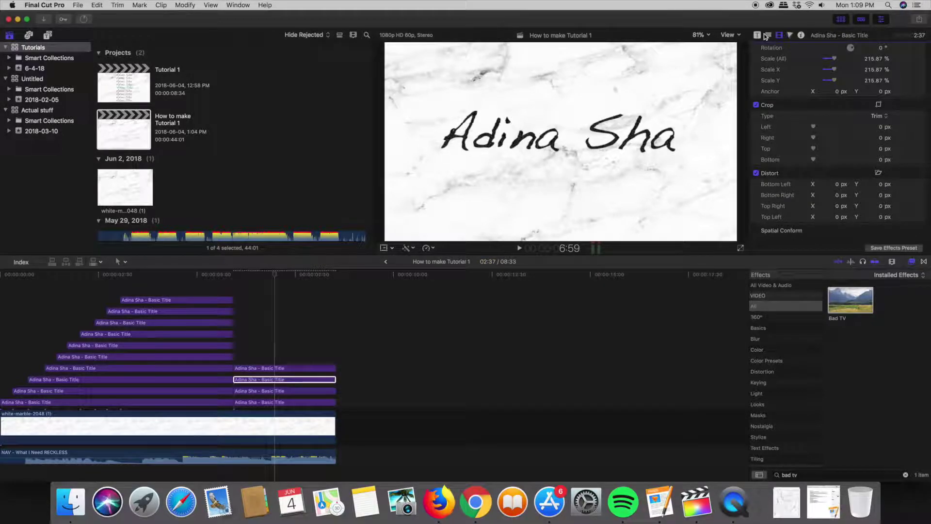
{"action": "left_click", "coordinate": [768, 36]}
{"action": "scroll", "coordinate": [789, 127], "scroll_direction": "down", "scroll_amount": 5}
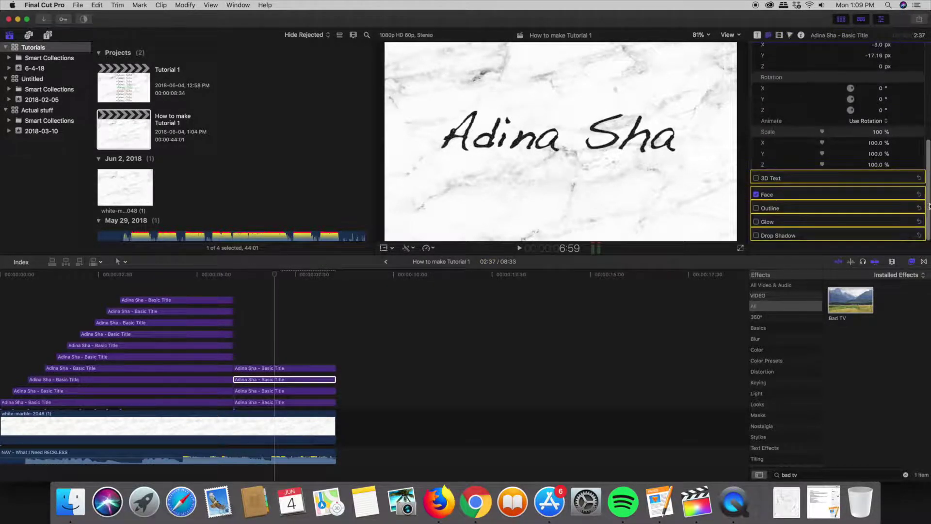
{"action": "left_click", "coordinate": [906, 195]}
{"action": "left_click", "coordinate": [886, 218]}
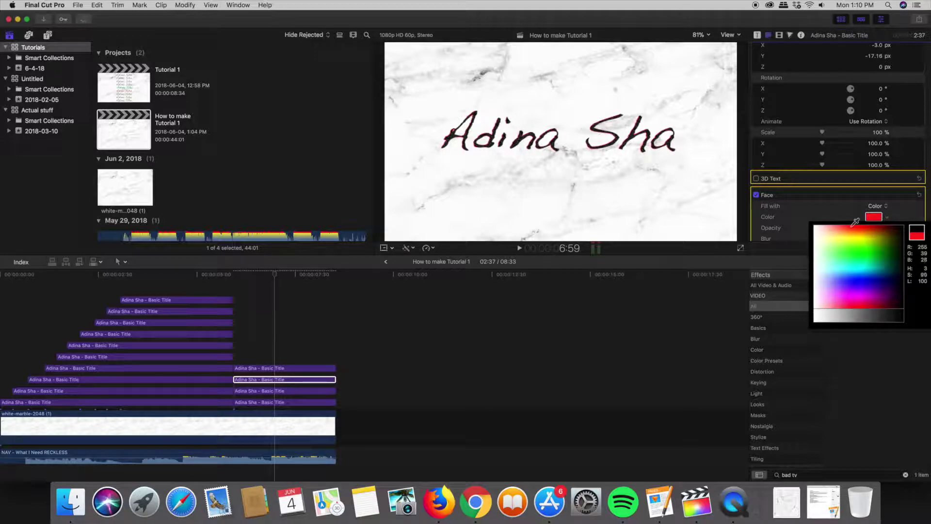
{"action": "left_click", "coordinate": [855, 222]}
{"action": "scroll", "coordinate": [851, 228], "scroll_direction": "up", "scroll_amount": 15}
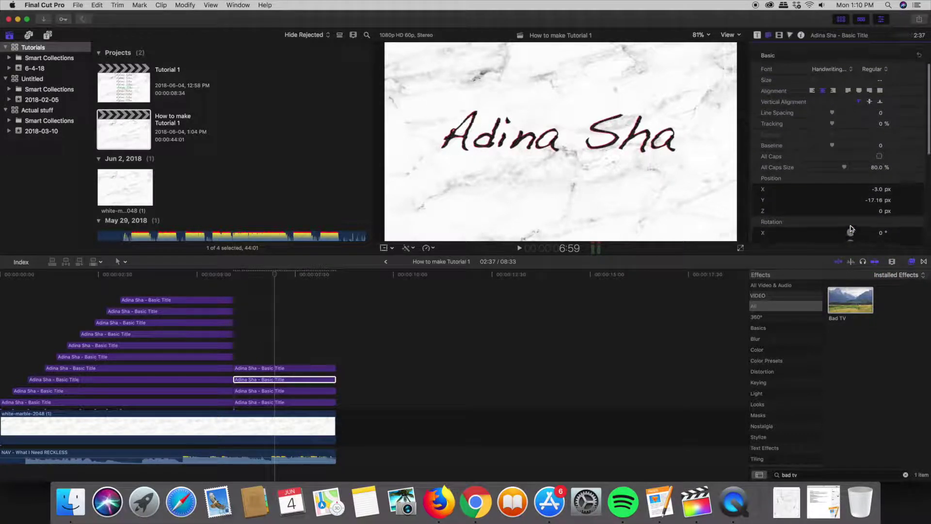
Step: Set the Bad TV amount of the third enlarged name title from the bottom to about 33
{"action": "left_click", "coordinate": [779, 36]}
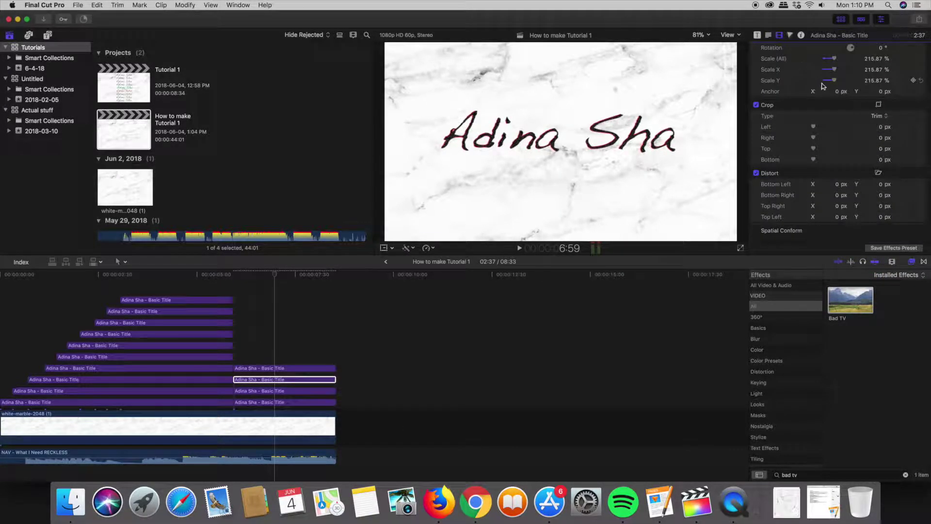
{"action": "left_click_drag", "start_coordinate": [825, 73], "coordinate": [827, 75]}
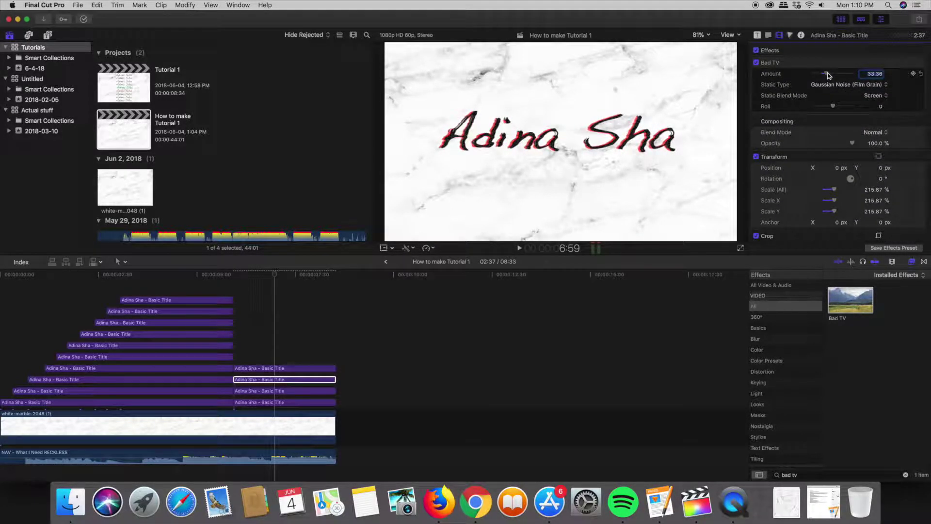
Step: Change the Face color of the second enlarged title from the bottom to green and raise its Bad TV amount to about 45
{"action": "left_click", "coordinate": [272, 391]}
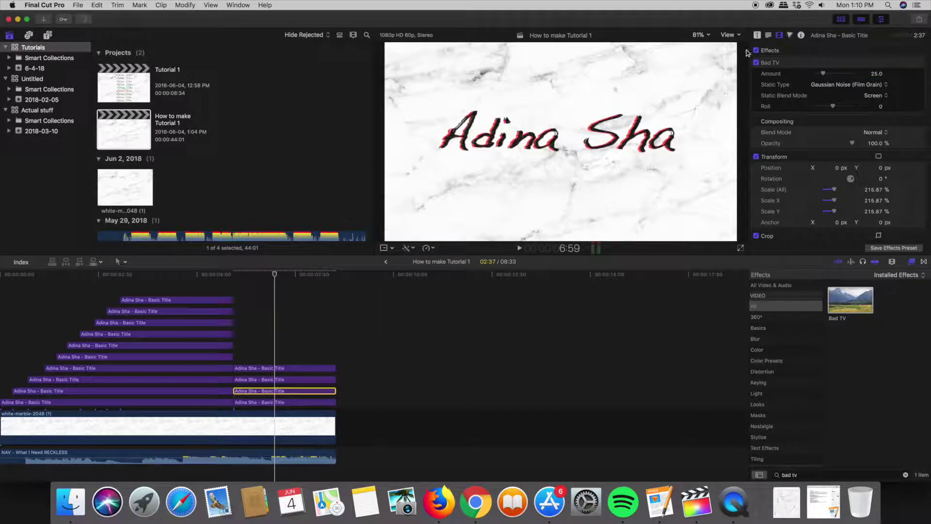
{"action": "left_click", "coordinate": [768, 35]}
{"action": "scroll", "coordinate": [845, 160], "scroll_direction": "down", "scroll_amount": 10}
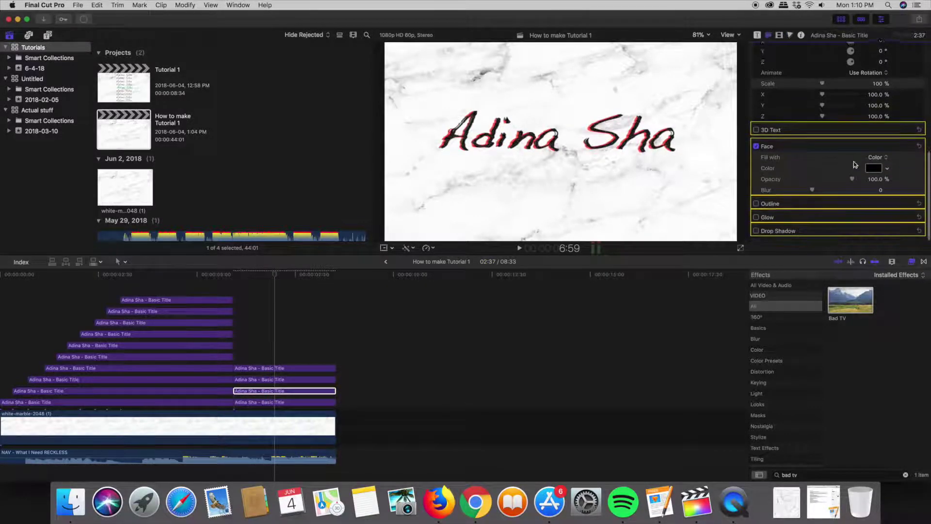
{"action": "left_click", "coordinate": [885, 175]}
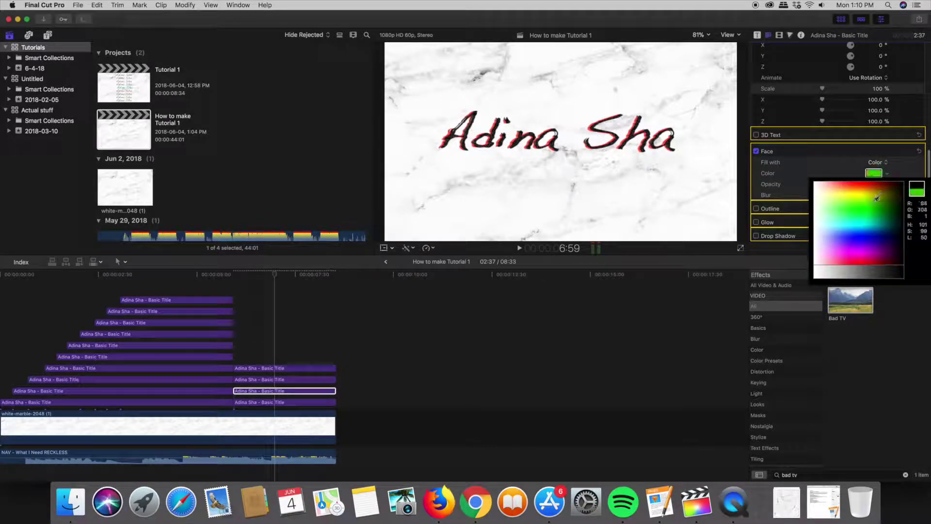
{"action": "left_click", "coordinate": [778, 35]}
{"action": "left_click", "coordinate": [779, 35]}
{"action": "left_click_drag", "start_coordinate": [839, 73], "coordinate": [831, 73]}
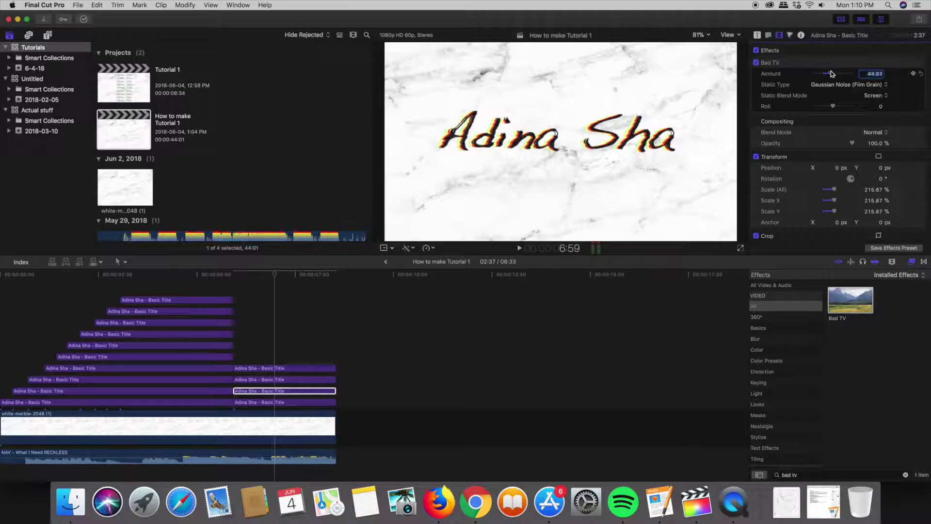
Step: Change the Face color of the bottom enlarged title to blue and set its Bad TV amount to 21.2
{"action": "left_click", "coordinate": [274, 402]}
{"action": "left_click", "coordinate": [768, 35]}
{"action": "scroll", "coordinate": [886, 175], "scroll_direction": "down", "scroll_amount": 10}
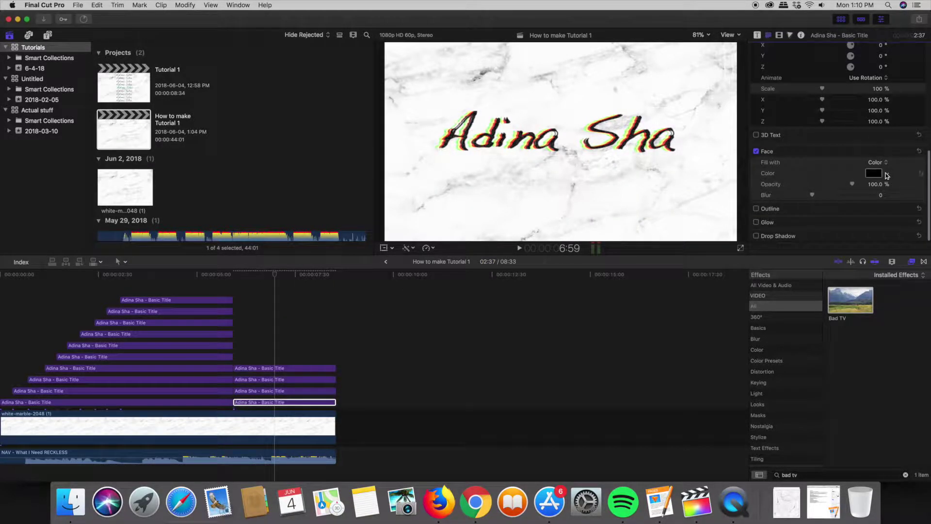
{"action": "left_click", "coordinate": [886, 175]}
{"action": "left_click", "coordinate": [858, 239]}
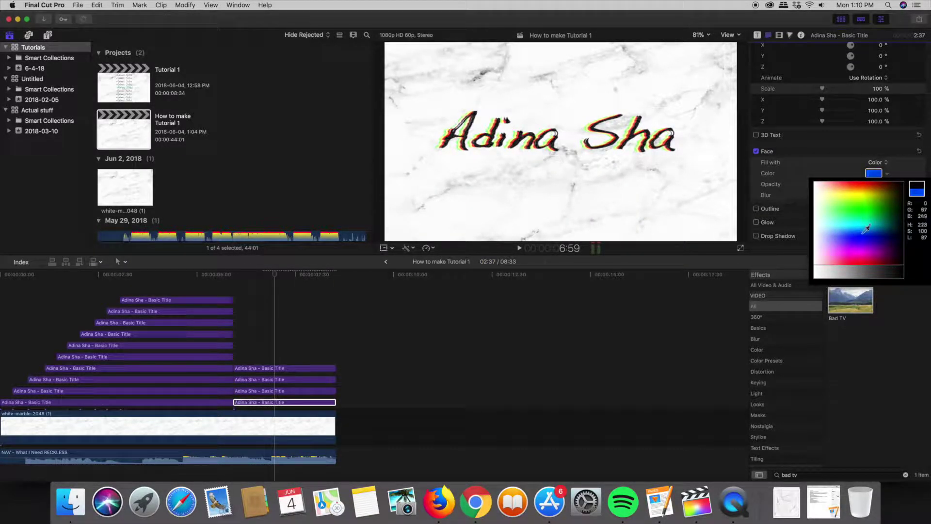
{"action": "left_click", "coordinate": [779, 35]}
{"action": "left_click_drag", "start_coordinate": [830, 74], "coordinate": [820, 77]}
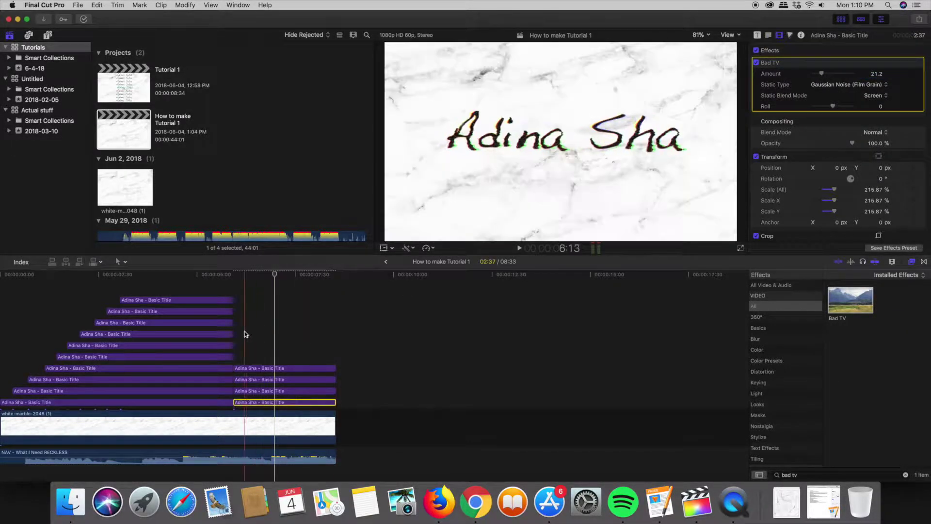
Step: Preview the layered titles, then lower the Bad TV amount to 6.76 on the top title, 7.19 on the third, and reduce the second's
{"action": "key", "text": "space"}
{"action": "key", "text": "space"}
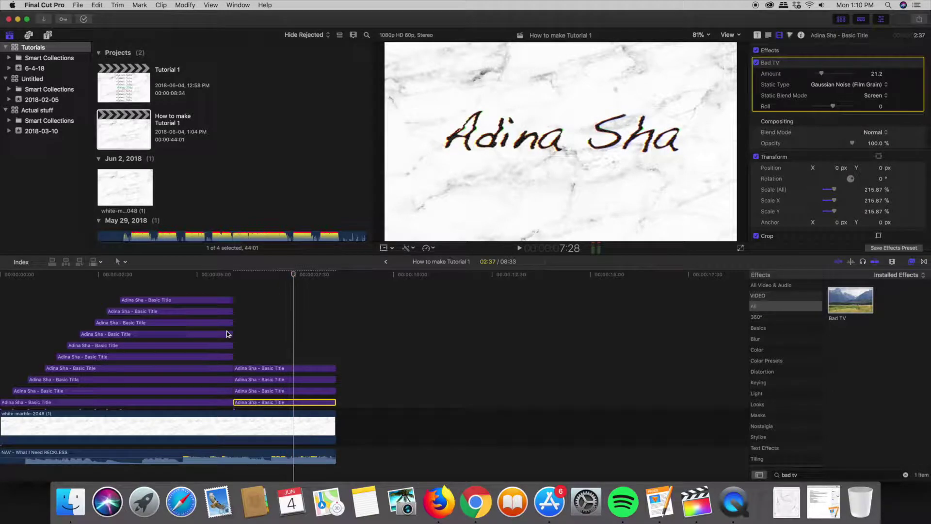
{"action": "left_click", "coordinate": [286, 368]}
{"action": "left_click_drag", "start_coordinate": [821, 74], "coordinate": [823, 74]}
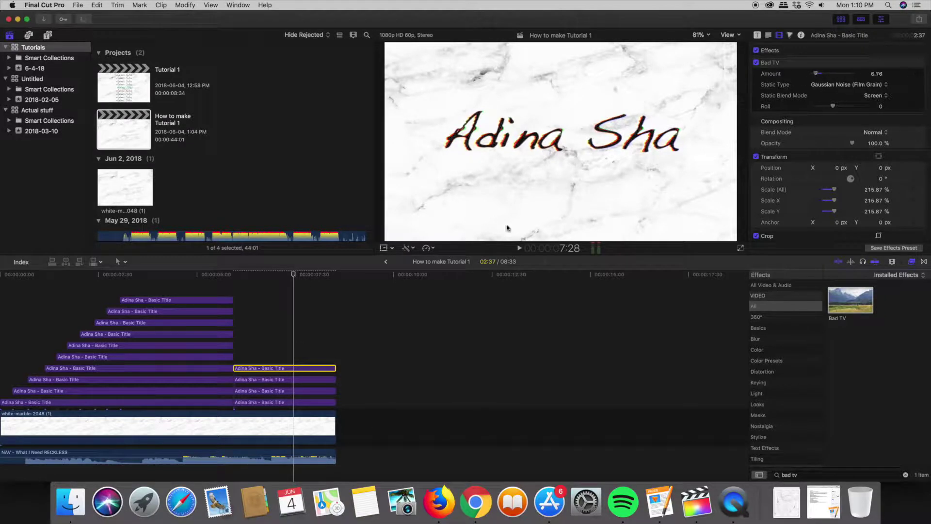
{"action": "left_click", "coordinate": [290, 380]}
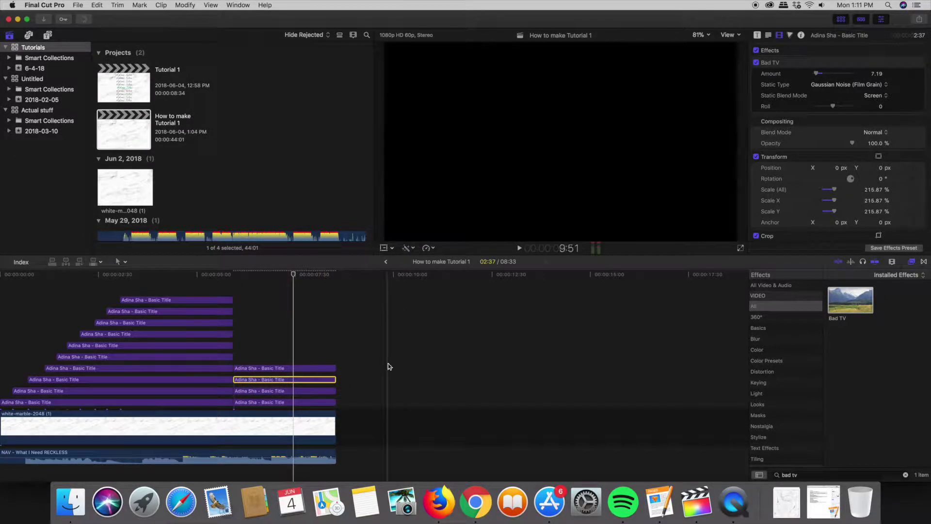
{"action": "left_click", "coordinate": [302, 391]}
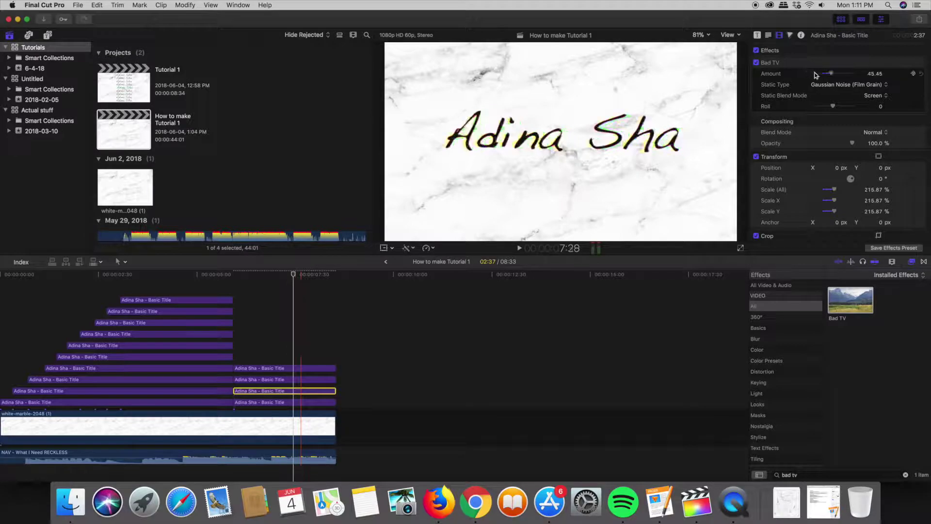
{"action": "left_click_drag", "start_coordinate": [820, 76], "coordinate": [819, 74]}
{"action": "left_click", "coordinate": [296, 402]}
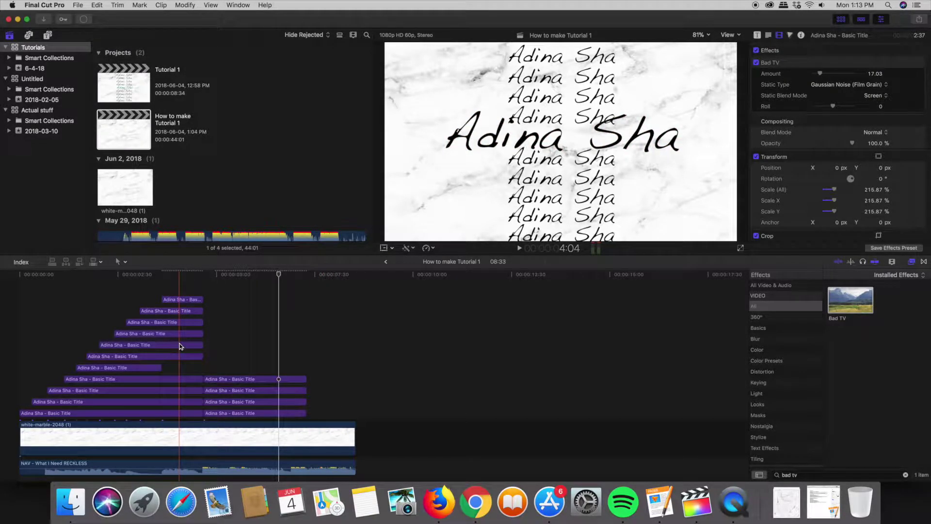
Step: Blade short slices near the end of the first, second, third, fourth and sixth repeated name titles from the bottom
{"action": "scroll", "coordinate": [180, 345], "scroll_direction": "up", "scroll_amount": 3}
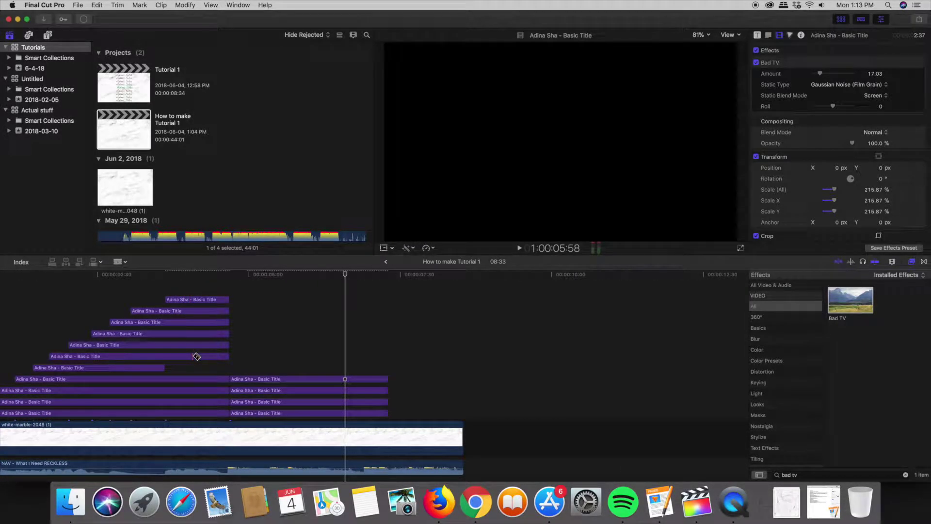
{"action": "scroll", "coordinate": [196, 356], "scroll_direction": "up", "scroll_amount": 3}
{"action": "left_click_drag", "start_coordinate": [209, 357], "coordinate": [216, 361]}
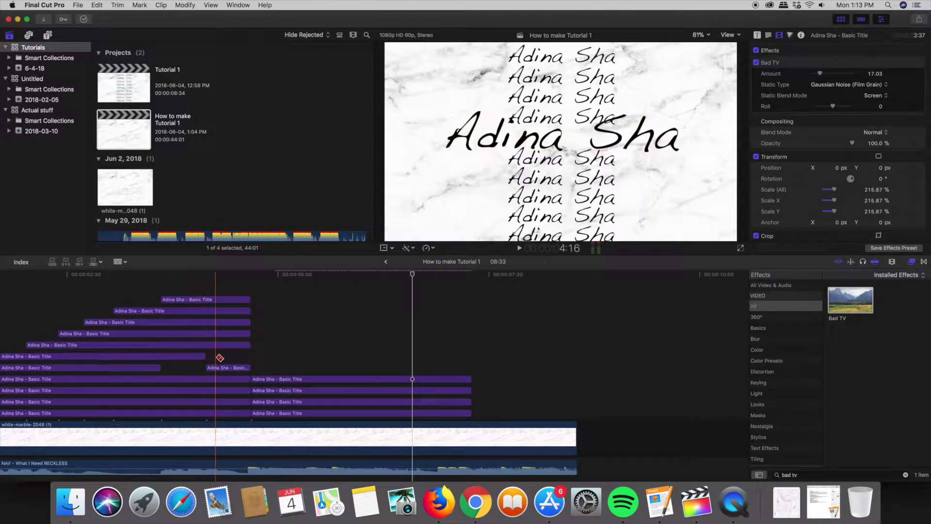
{"action": "left_click", "coordinate": [225, 380]}
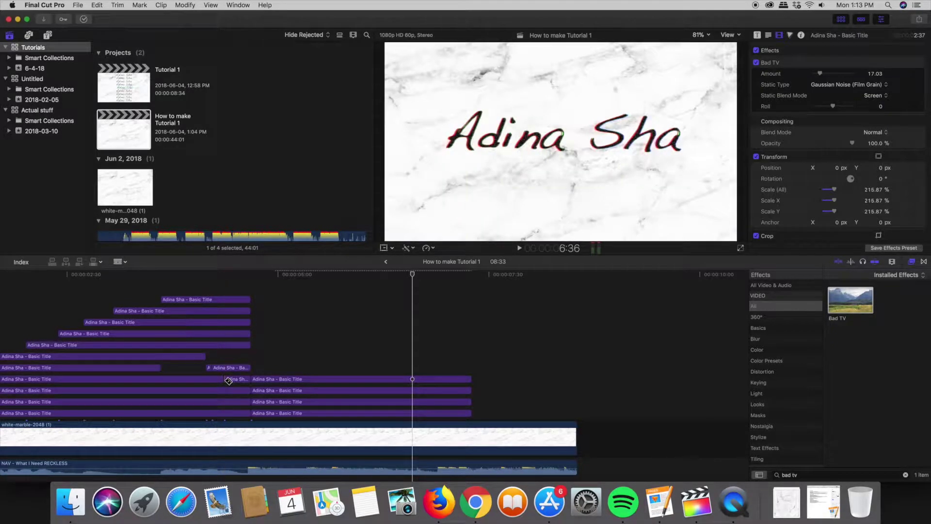
{"action": "left_click", "coordinate": [184, 391]}
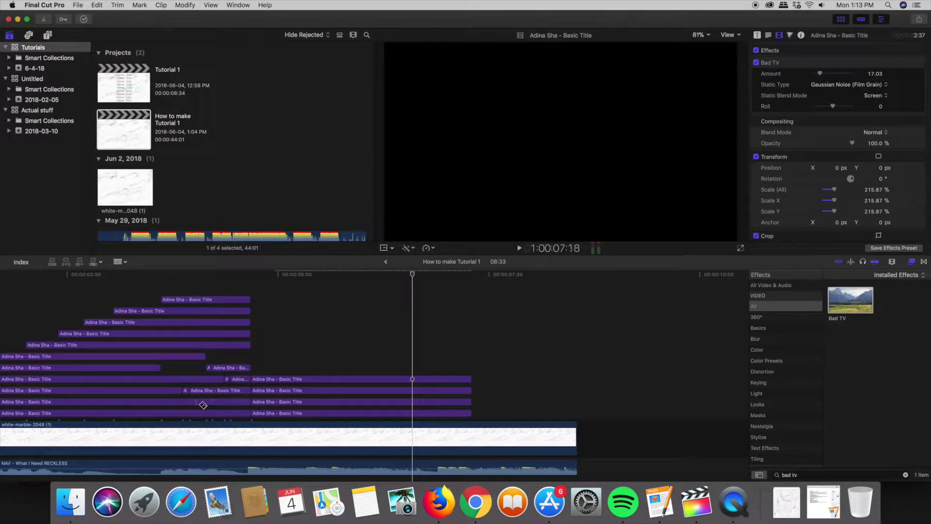
{"action": "left_click", "coordinate": [208, 402]}
{"action": "left_click", "coordinate": [228, 413]}
Step: Delete the short slices cut from the repeated name titles to leave small flicker gaps
{"action": "left_click", "coordinate": [227, 413]}
{"action": "key", "text": "Delete"}
{"action": "left_click", "coordinate": [203, 402]}
{"action": "key", "text": "Delete"}
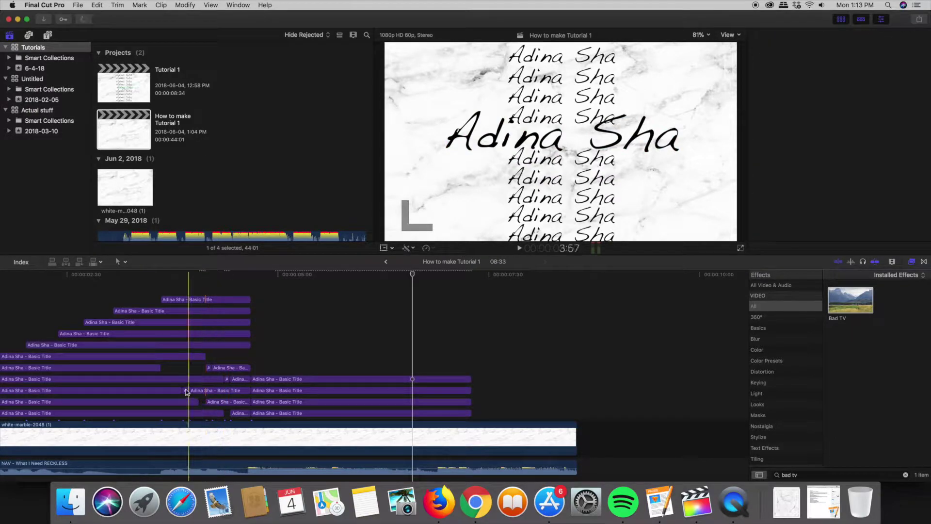
{"action": "left_click", "coordinate": [228, 382]}
Step: Play back the repeated titles to check the flicker gaps and view the whole title sequence
{"action": "key", "text": "space"}
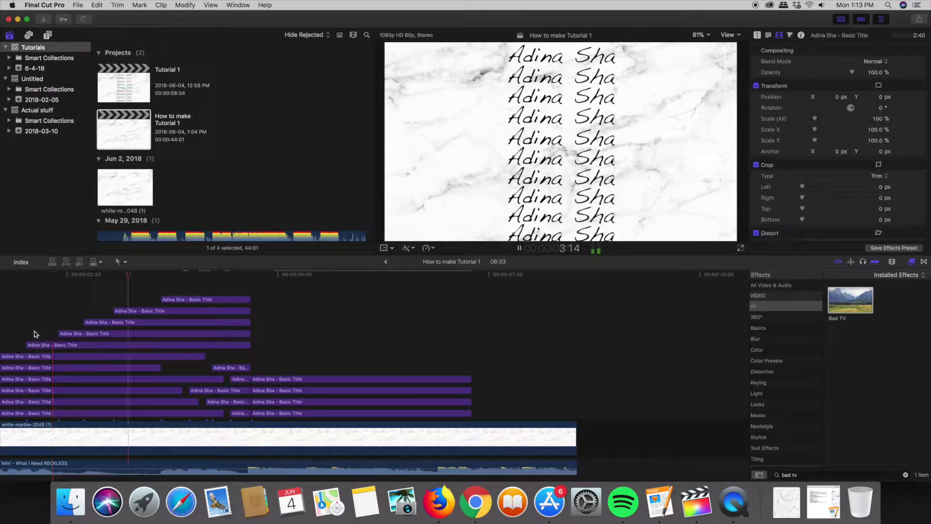
{"action": "key", "text": "space"}
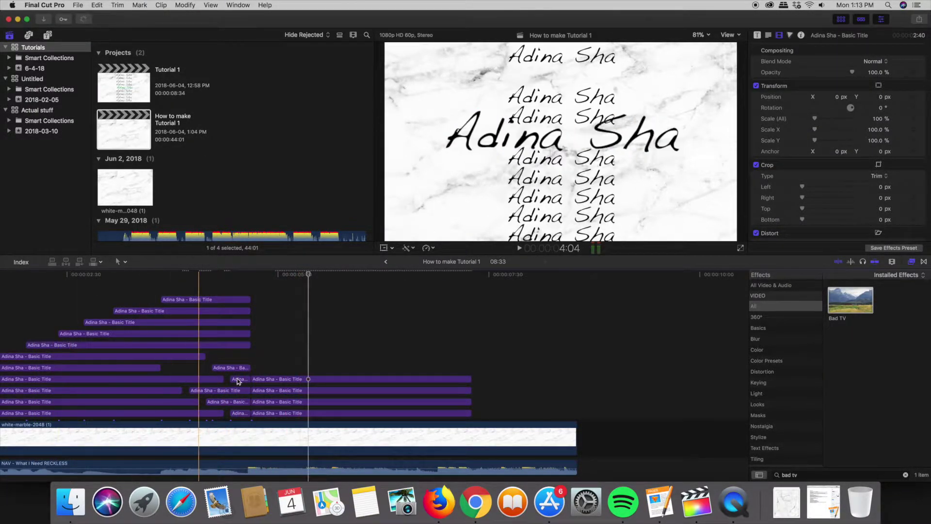
{"action": "left_click", "coordinate": [247, 387]}
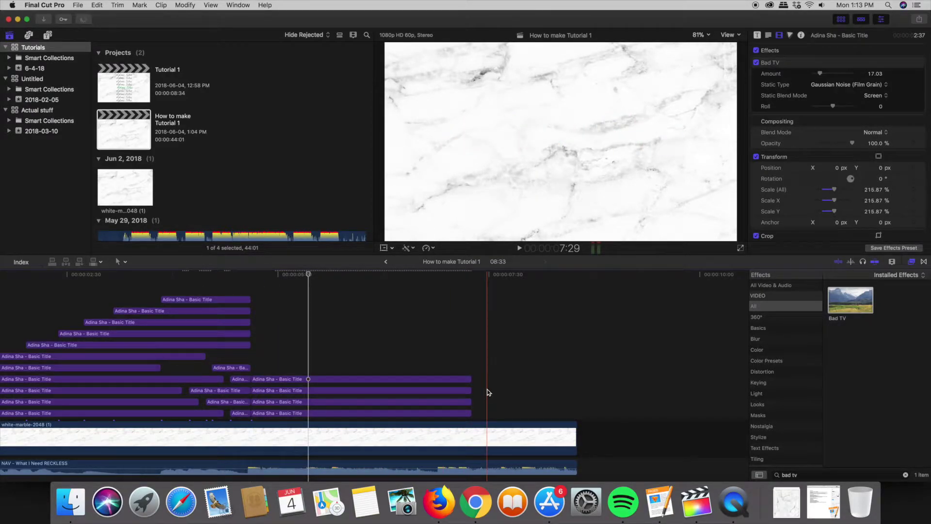
{"action": "key", "text": "super+minus"}
{"action": "key", "text": "super+minus"}
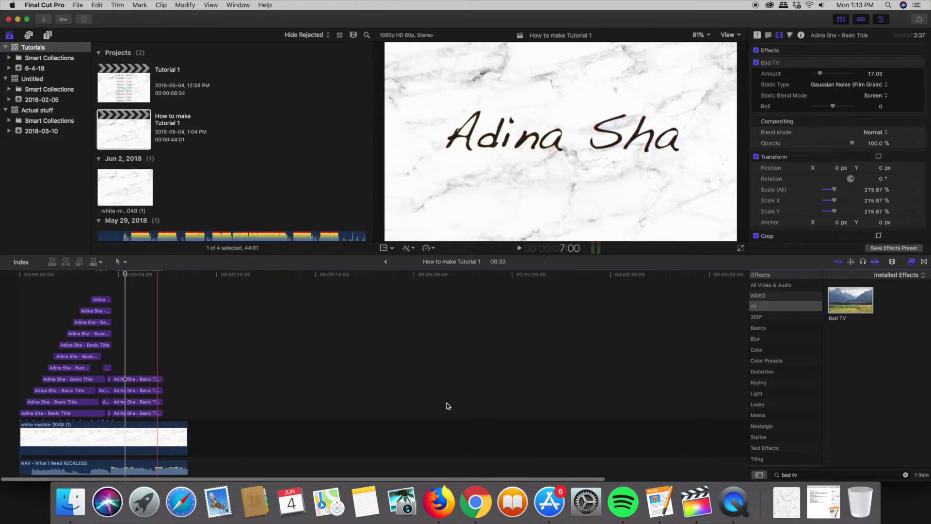